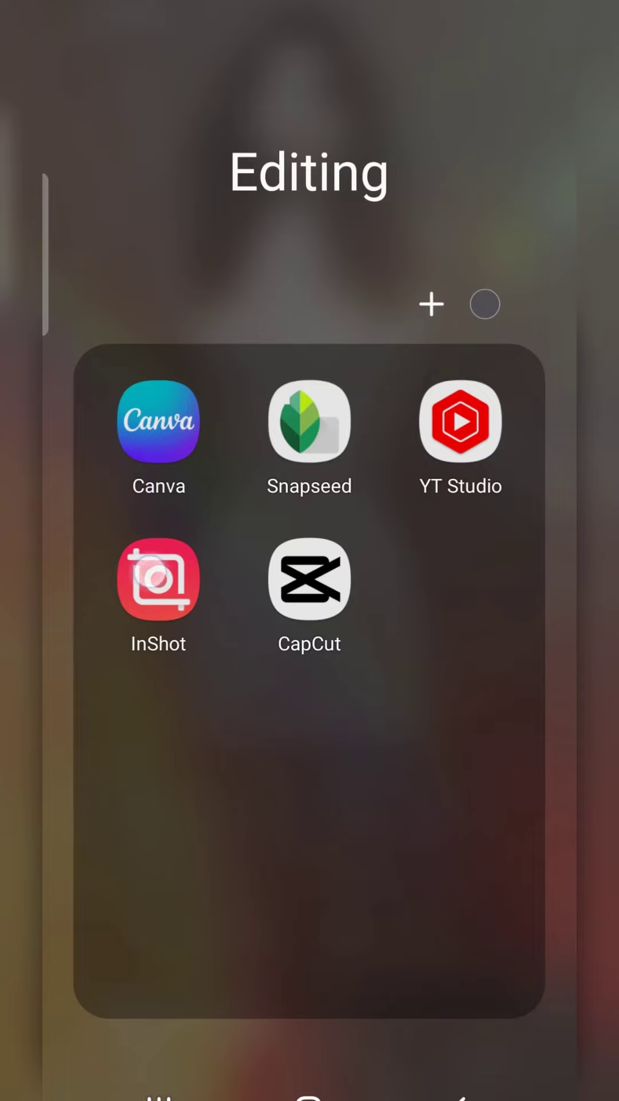
# Launch InShot from the Play Store and start a new video project with two unboxing clips
pyautogui.click(158, 580)
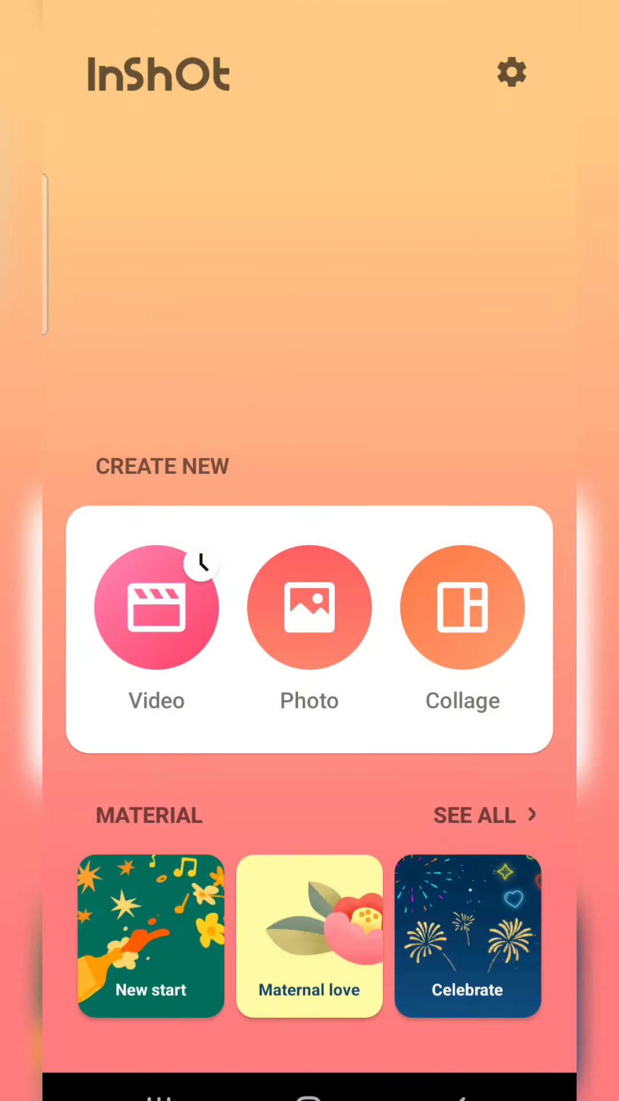
pyautogui.click(156, 607)
pyautogui.click(425, 544)
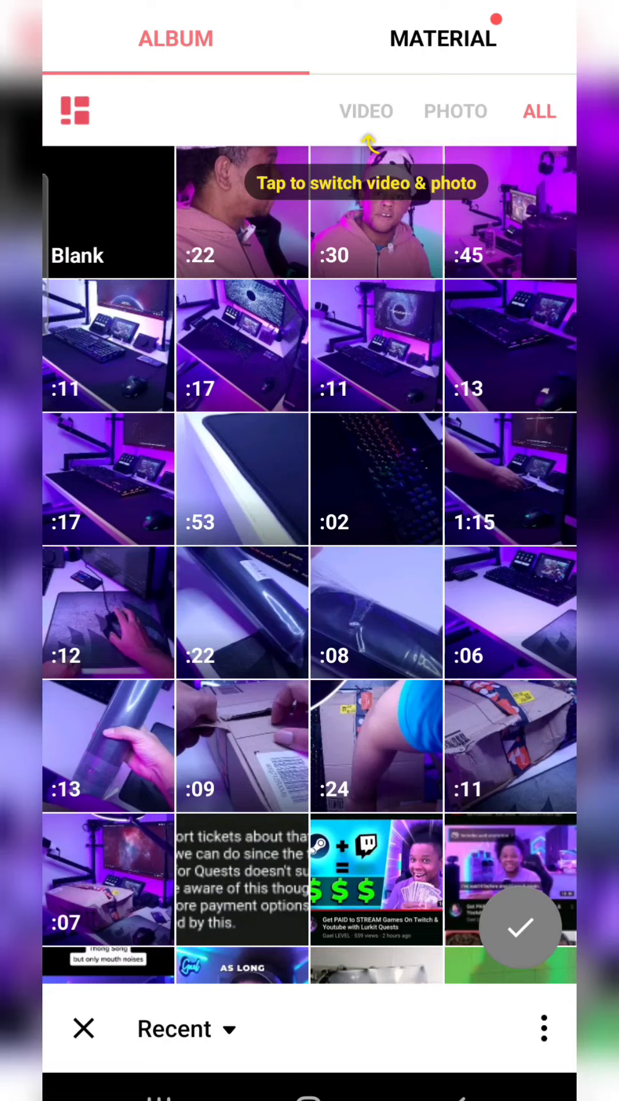
pyautogui.click(107, 877)
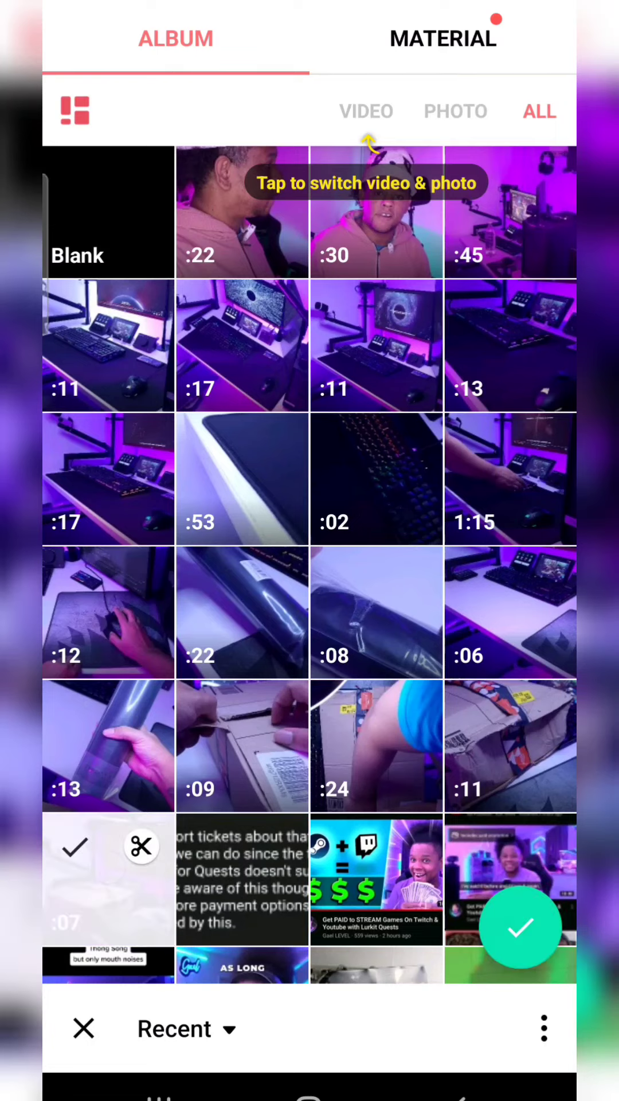
pyautogui.click(510, 744)
pyautogui.click(520, 927)
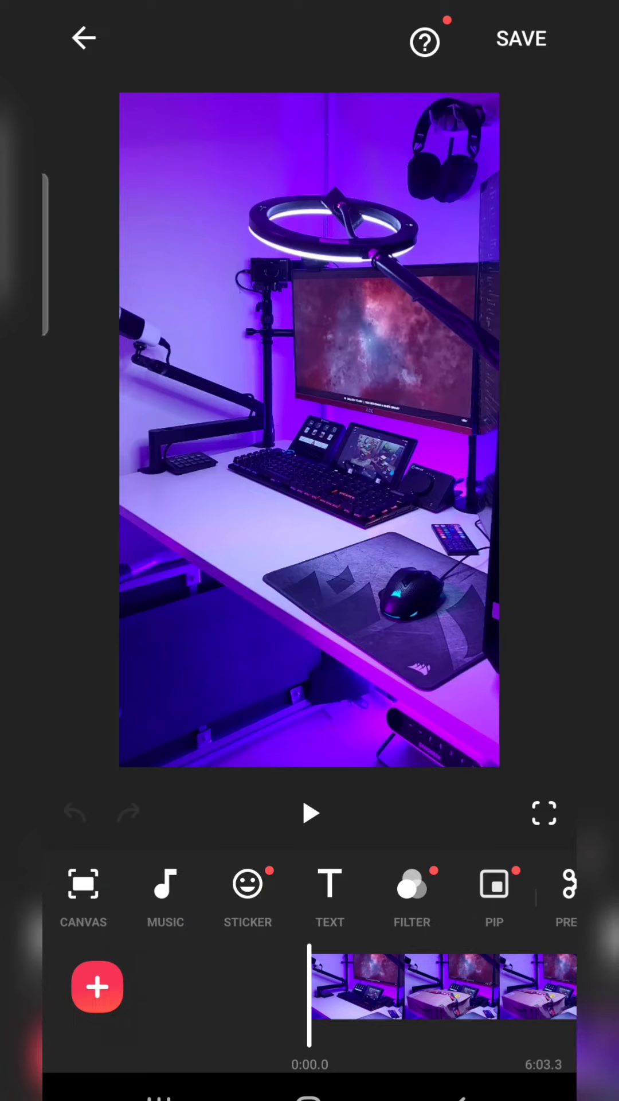
pyautogui.click(413, 990)
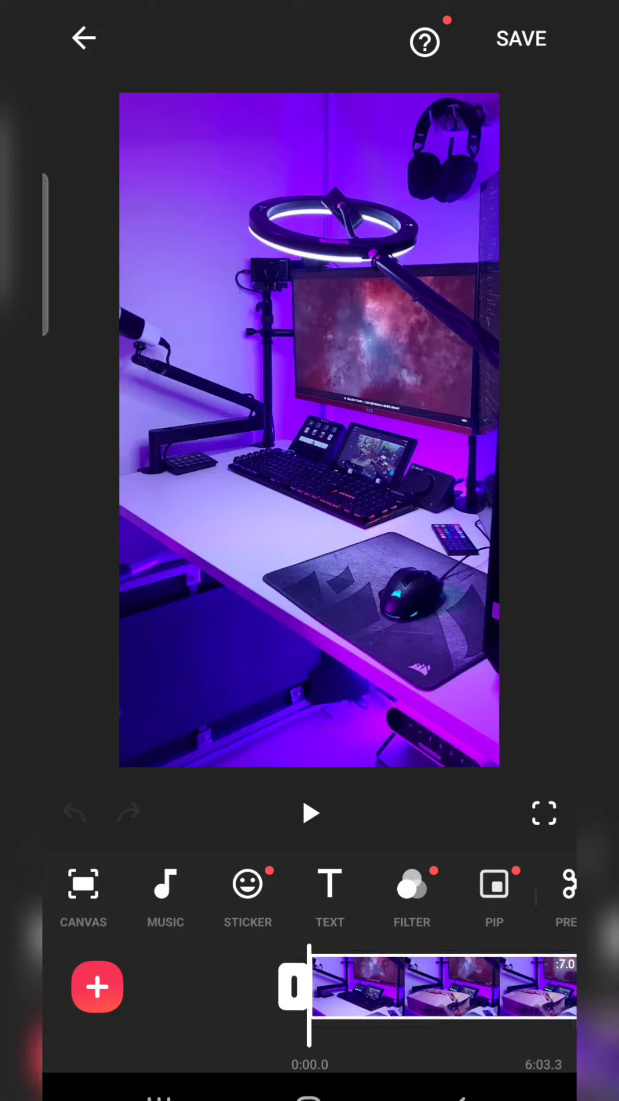
pyautogui.click(413, 993)
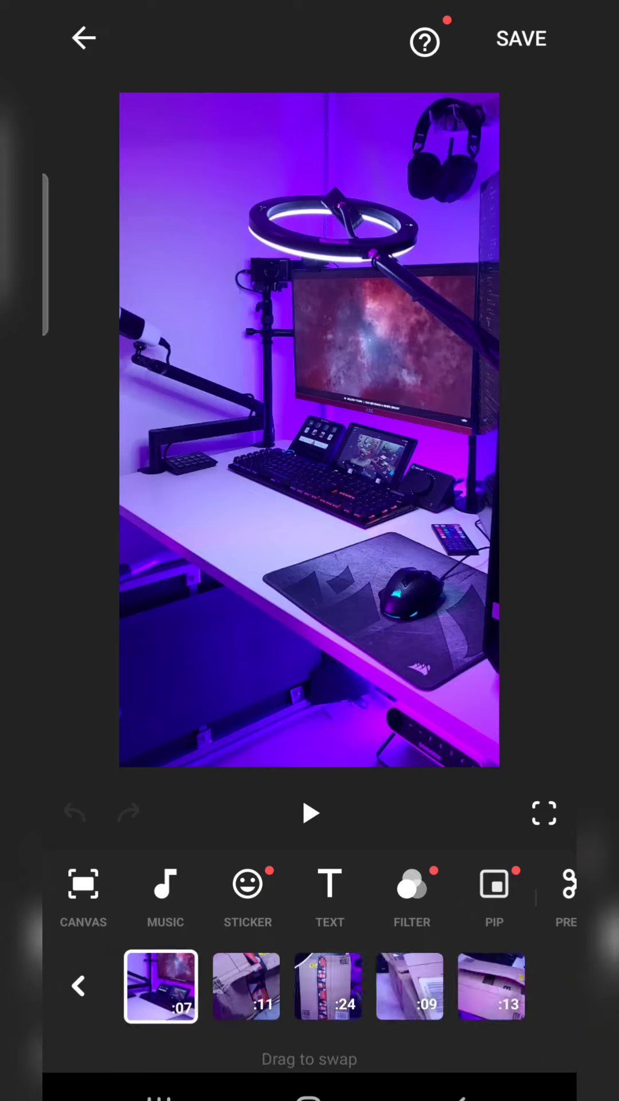
pyautogui.click(309, 516)
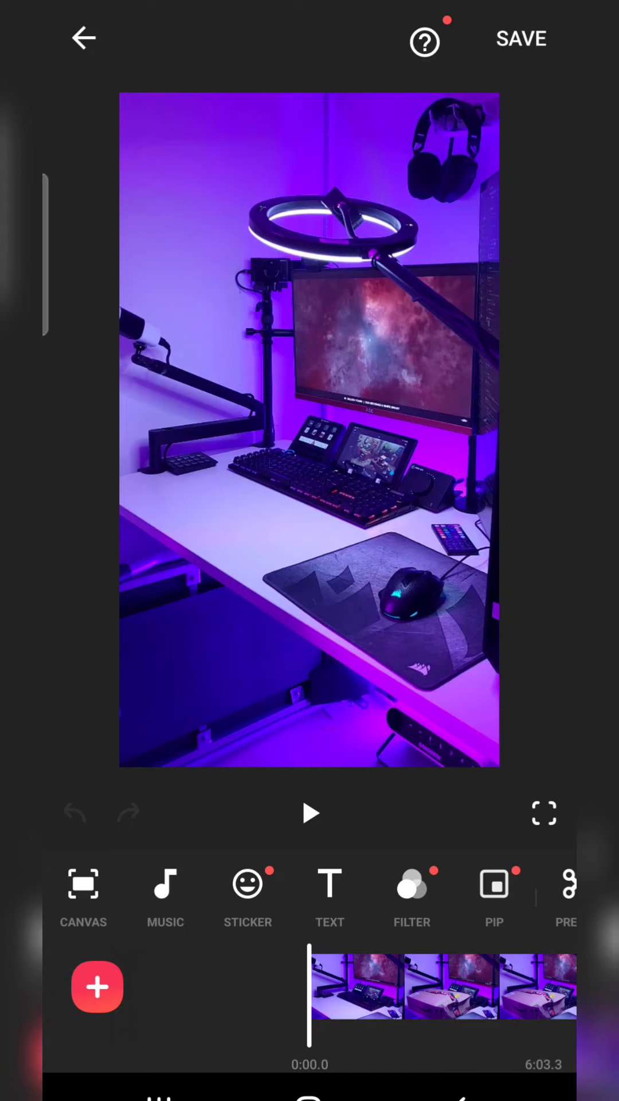
pyautogui.moveTo(361, 1023); pyautogui.dragTo(267, 1028)
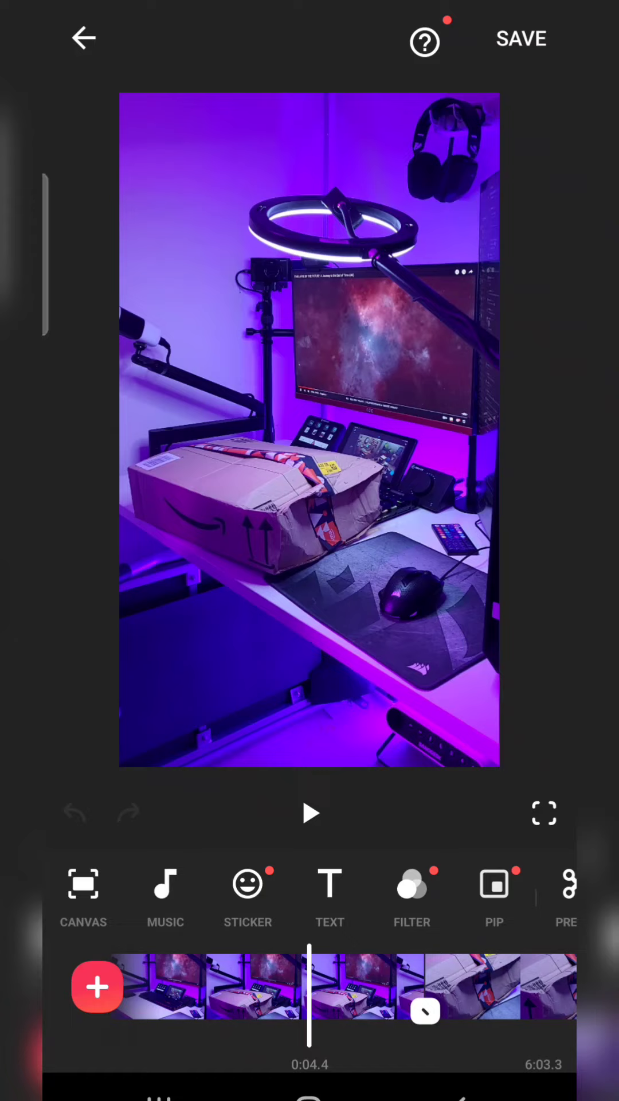
# Trim the first clip's start so it runs 5.7 seconds instead of 7.0
pyautogui.click(271, 993)
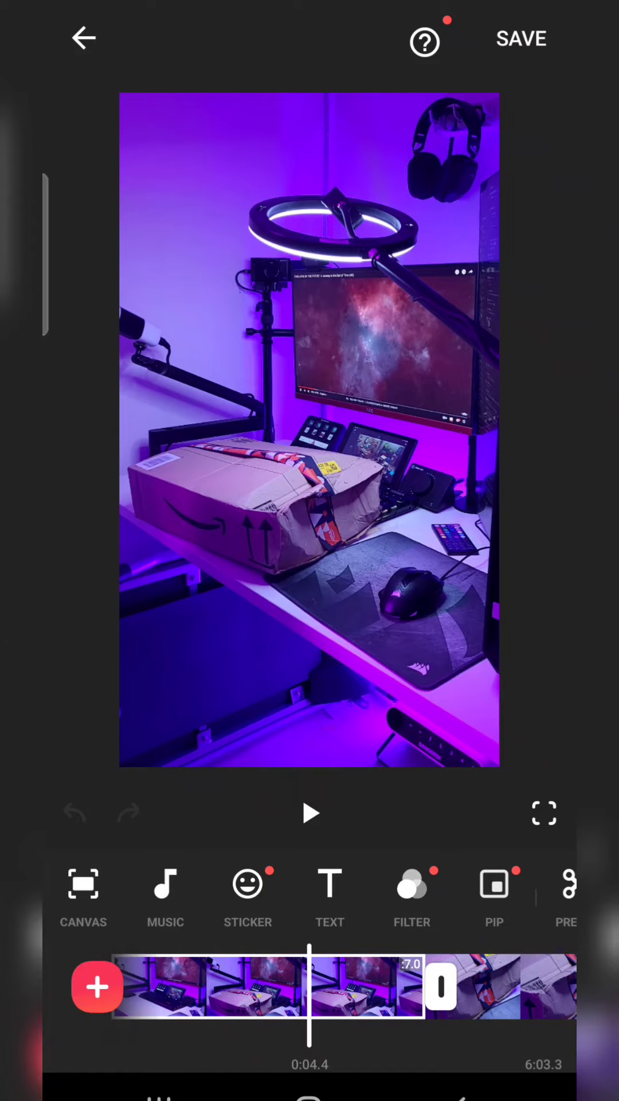
pyautogui.moveTo(253, 1002); pyautogui.dragTo(362, 1002)
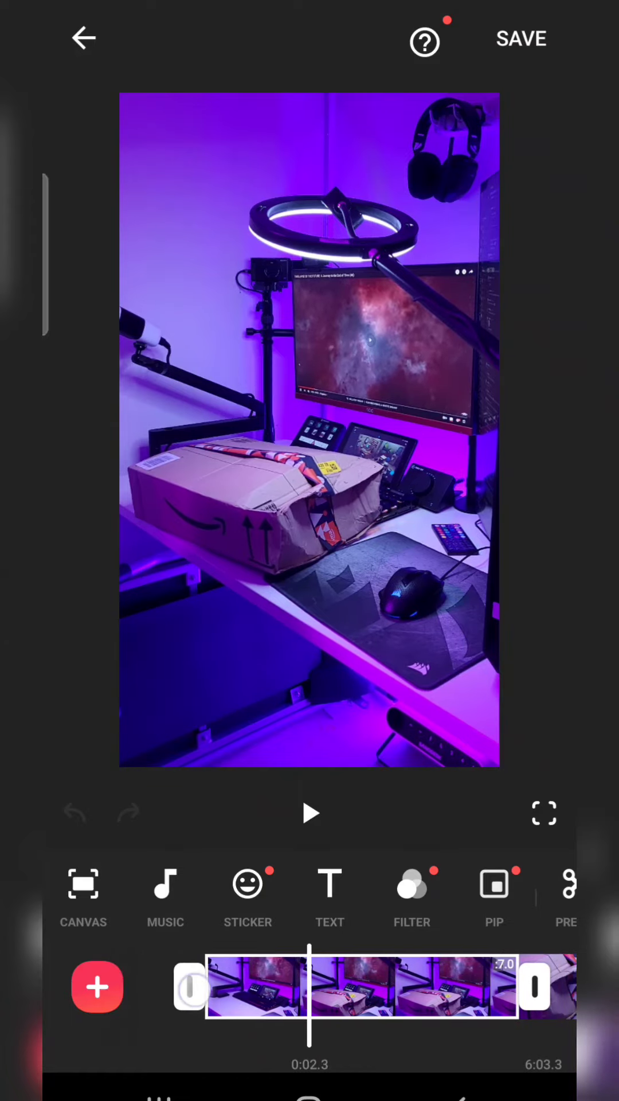
pyautogui.moveTo(191, 989); pyautogui.dragTo(293, 989)
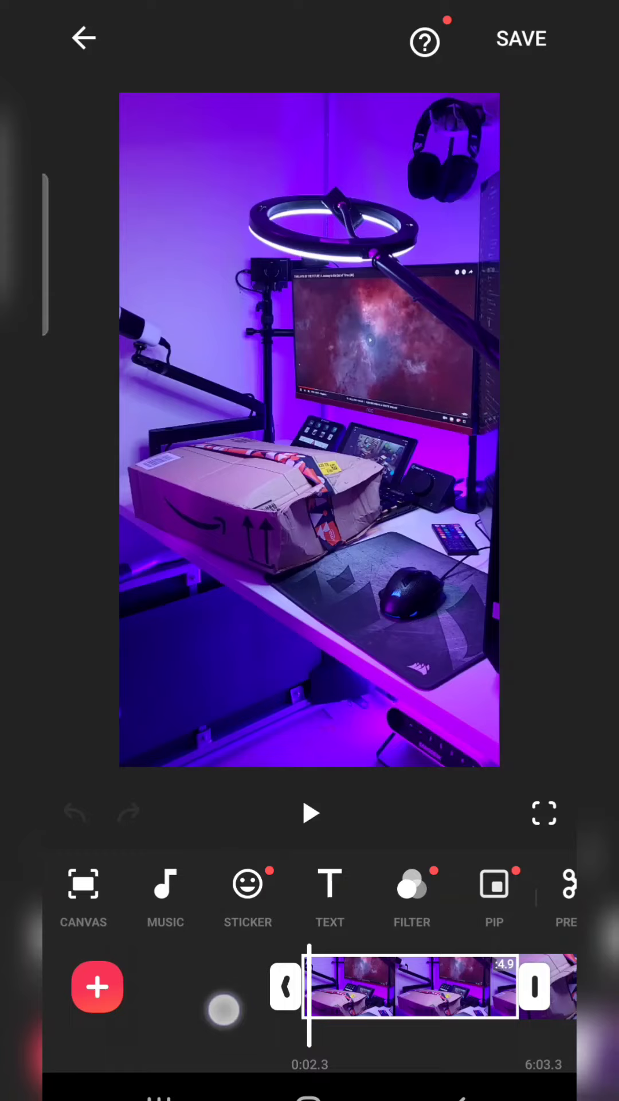
pyautogui.moveTo(222, 1009); pyautogui.dragTo(159, 990)
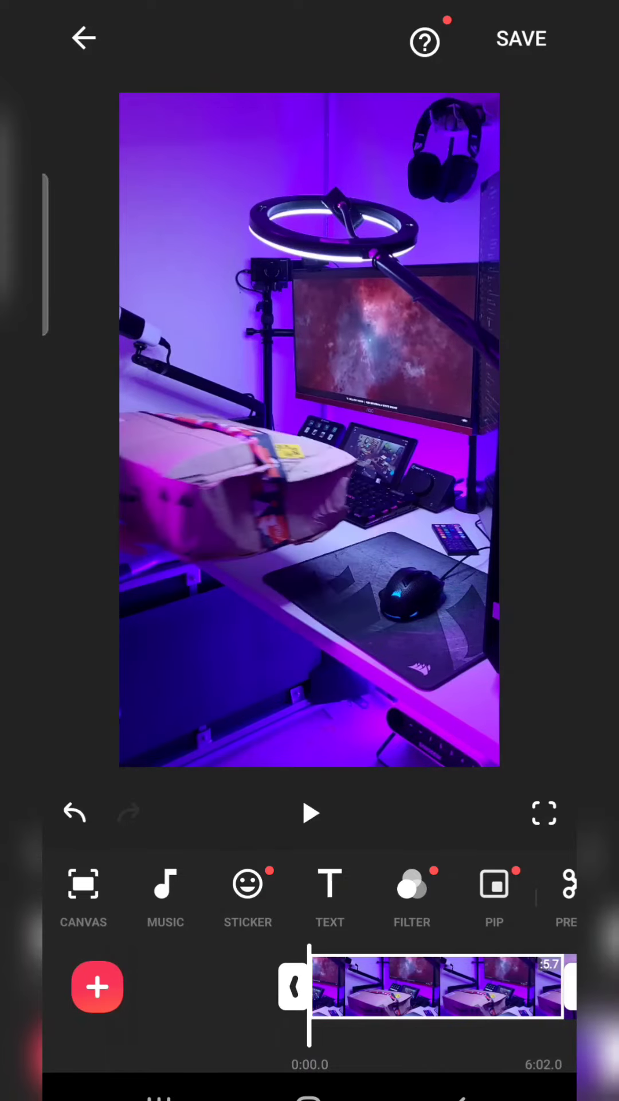
pyautogui.moveTo(430, 989); pyautogui.dragTo(293, 989)
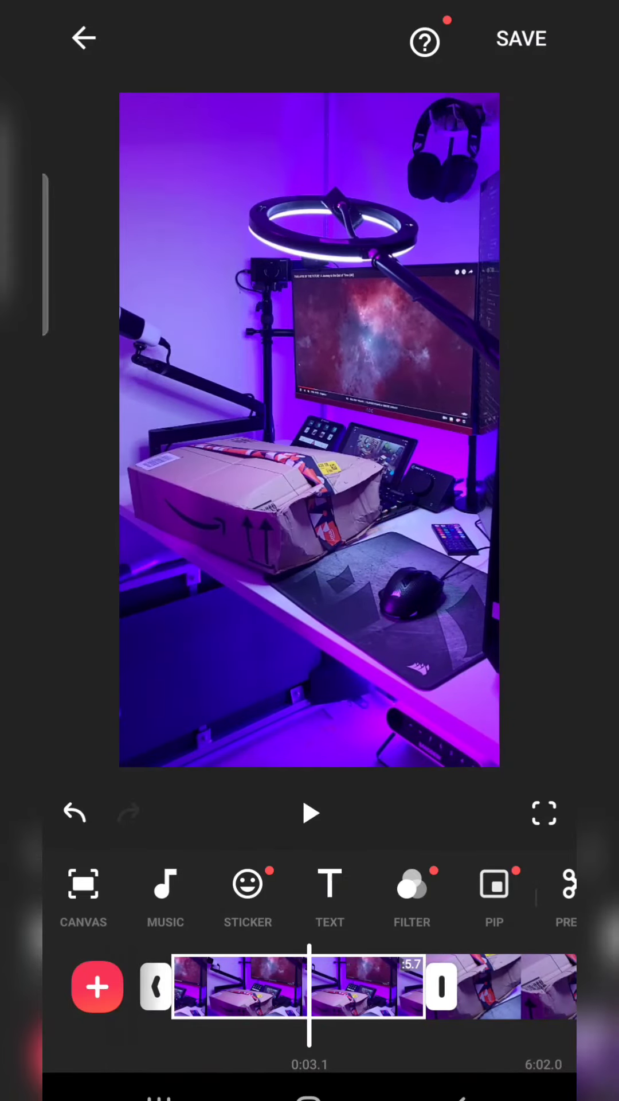
pyautogui.moveTo(447, 912); pyautogui.dragTo(329, 934)
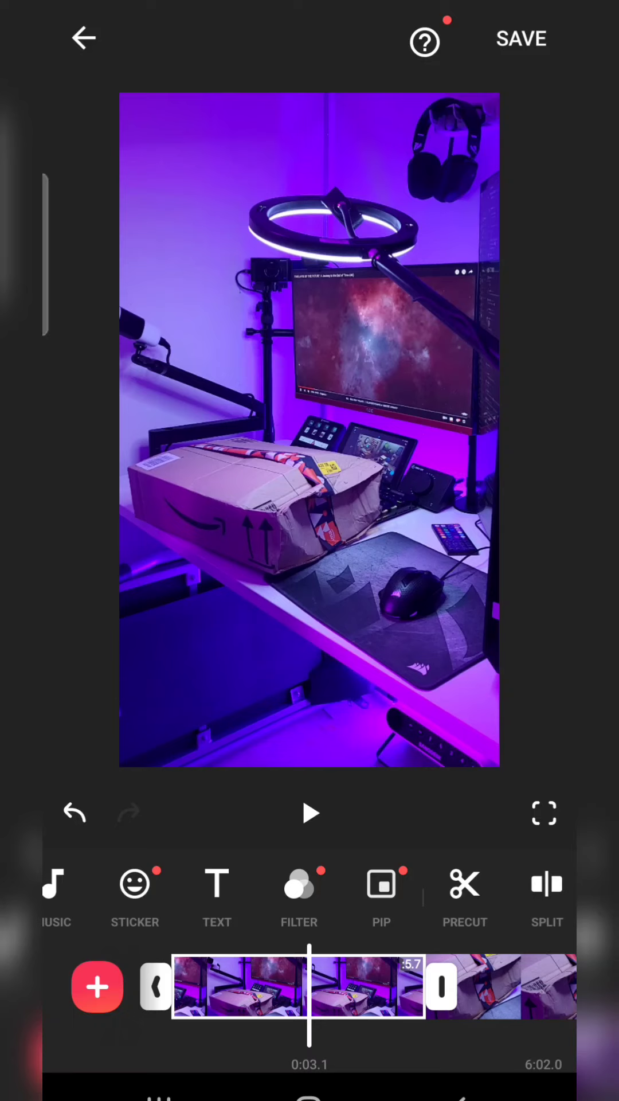
pyautogui.moveTo(362, 988); pyautogui.dragTo(405, 989)
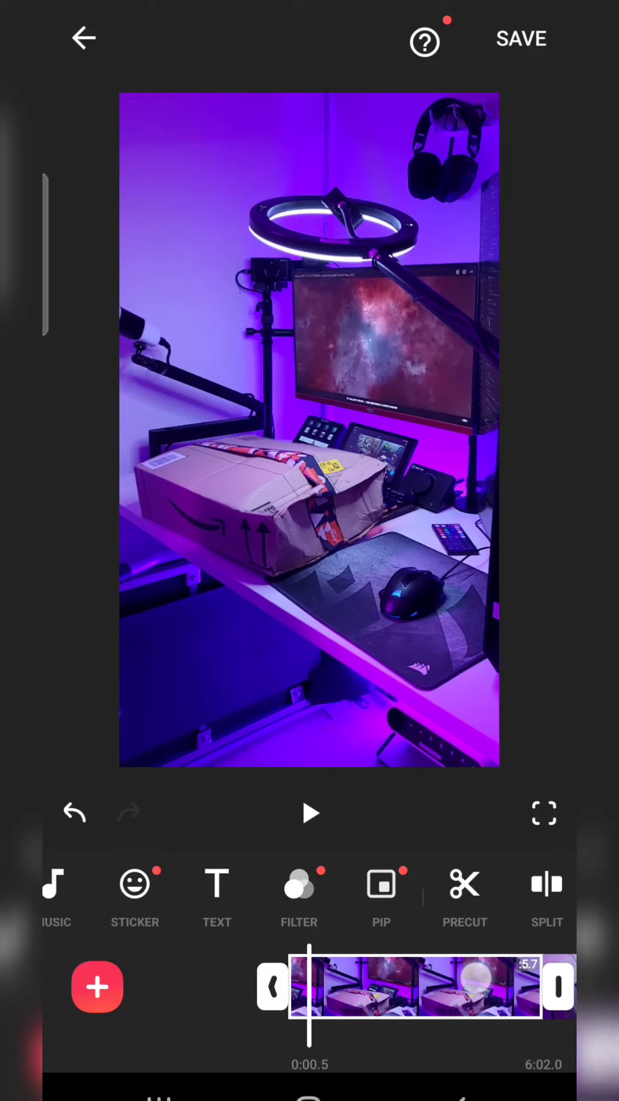
pyautogui.moveTo(481, 903); pyautogui.dragTo(318, 911)
# Split off and delete a 3.2-second piece, then trim the next clip and delete the 1.7-second remainder
pyautogui.click(386, 884)
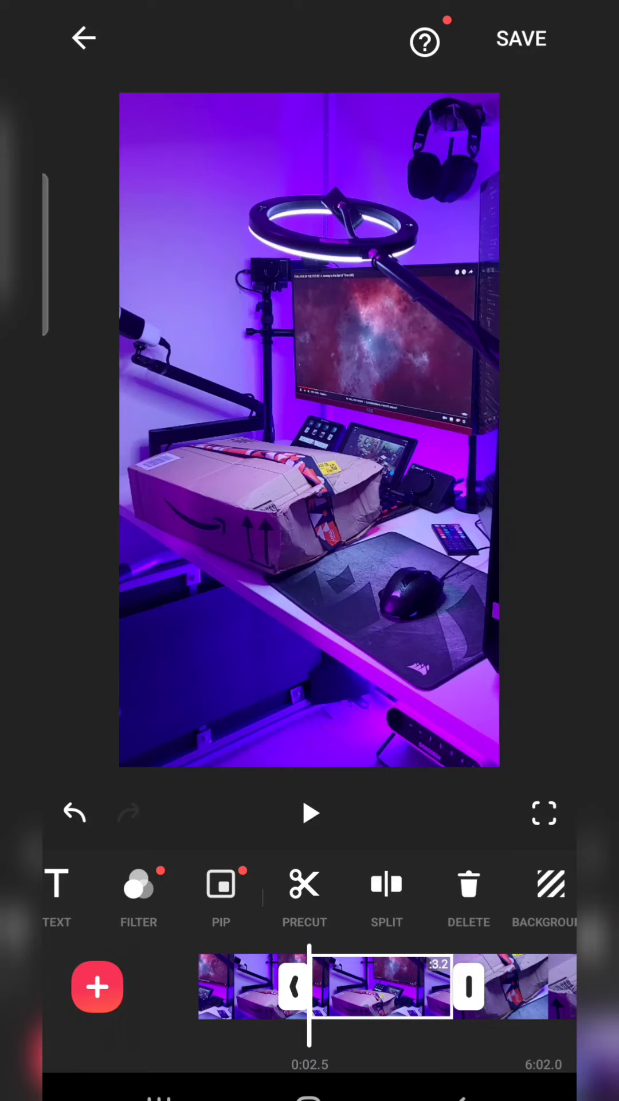
pyautogui.click(468, 884)
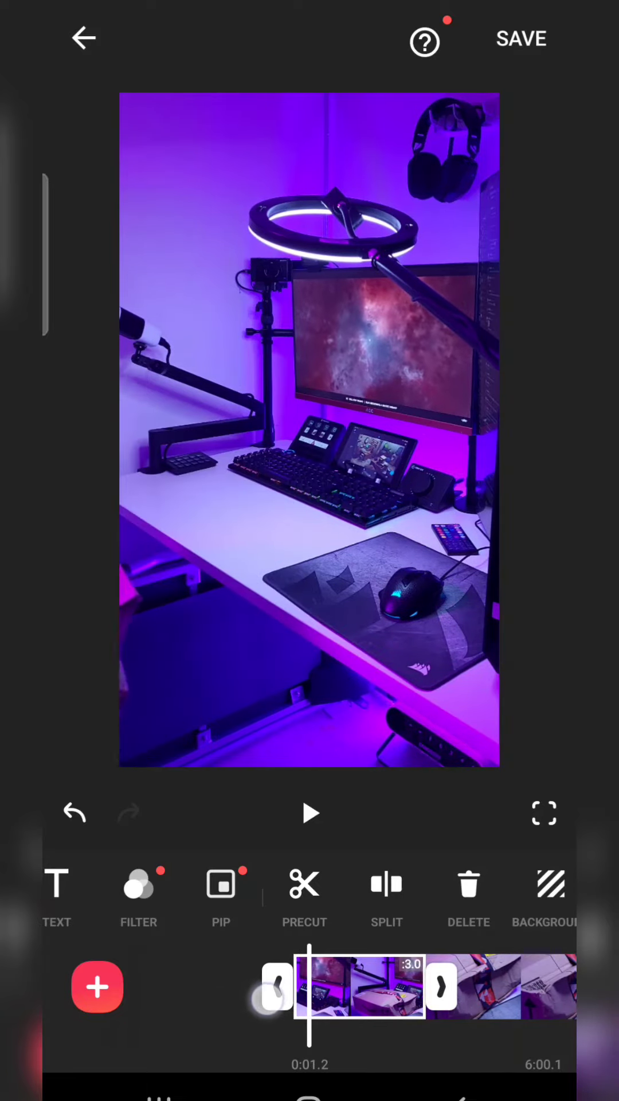
pyautogui.moveTo(351, 1023); pyautogui.dragTo(307, 1032)
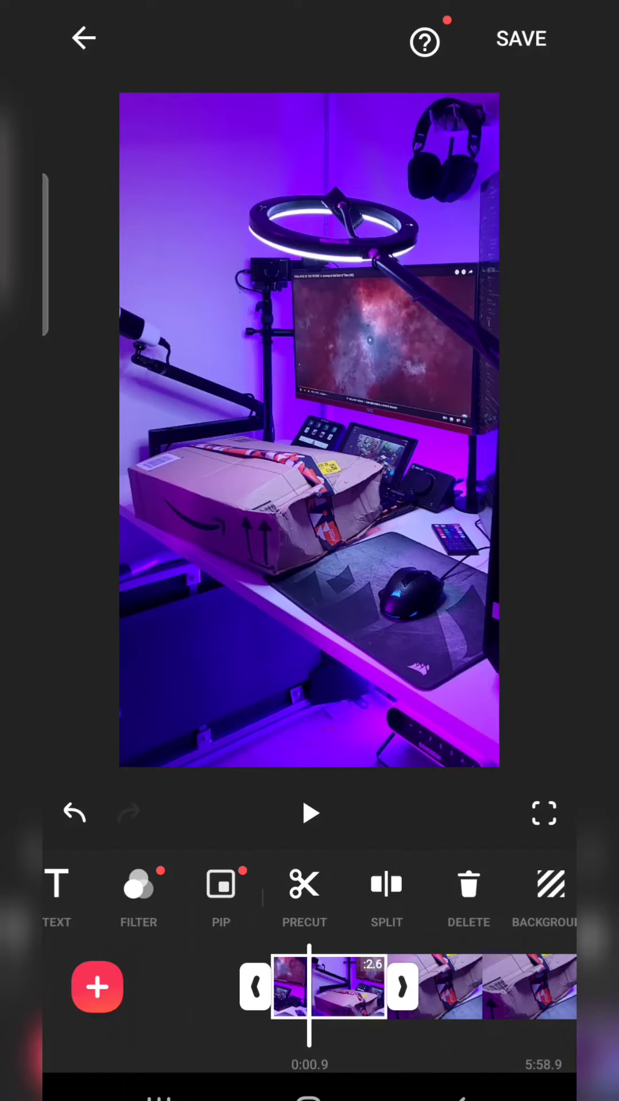
pyautogui.moveTo(256, 986); pyautogui.dragTo(294, 986)
pyautogui.click(469, 886)
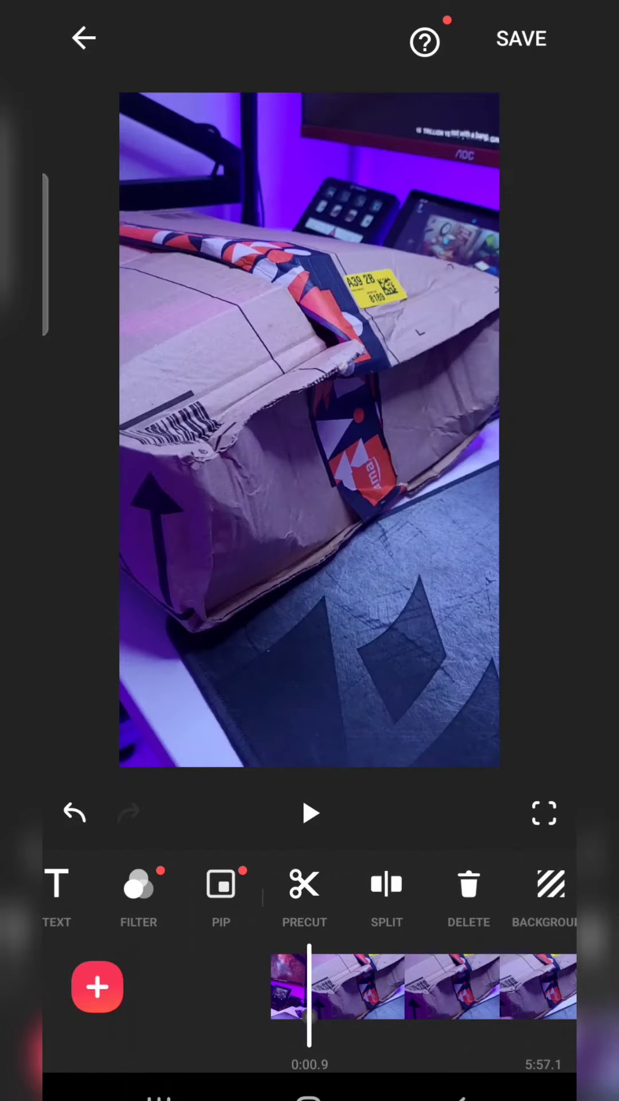
pyautogui.click(376, 990)
# Review the edit and delete the 7.4-second box-opening clip
pyautogui.click(309, 813)
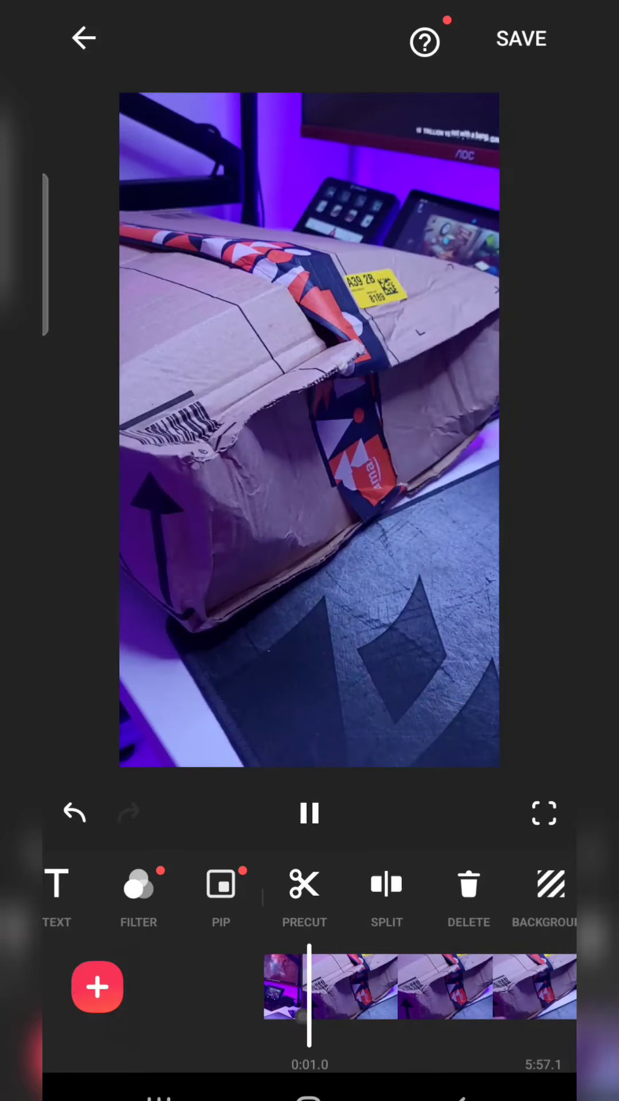
pyautogui.click(309, 812)
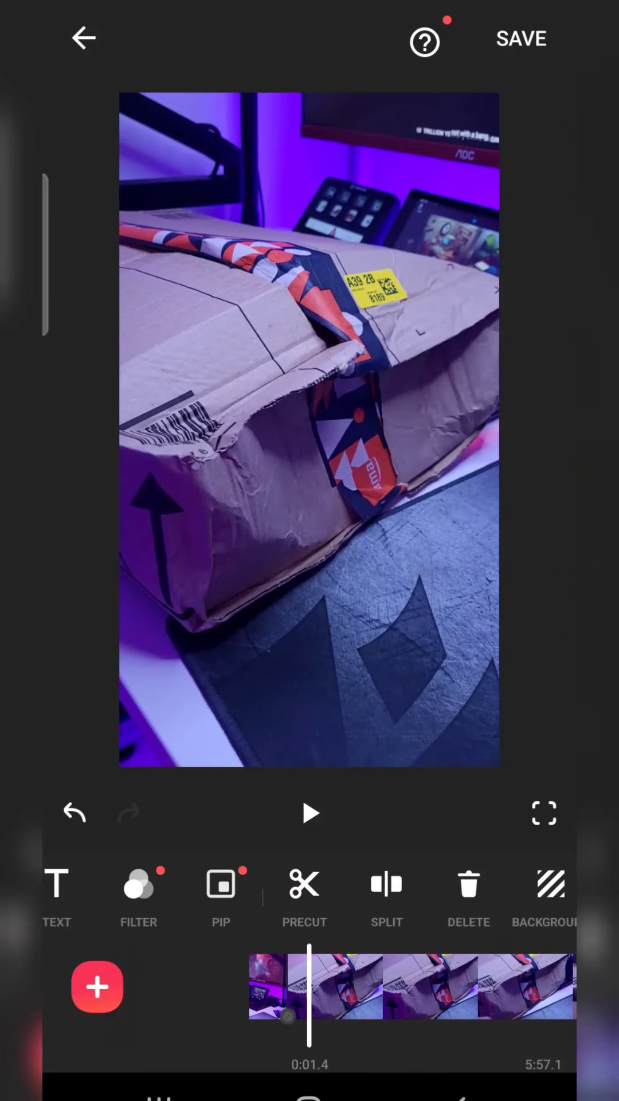
pyautogui.moveTo(447, 989); pyautogui.dragTo(216, 989)
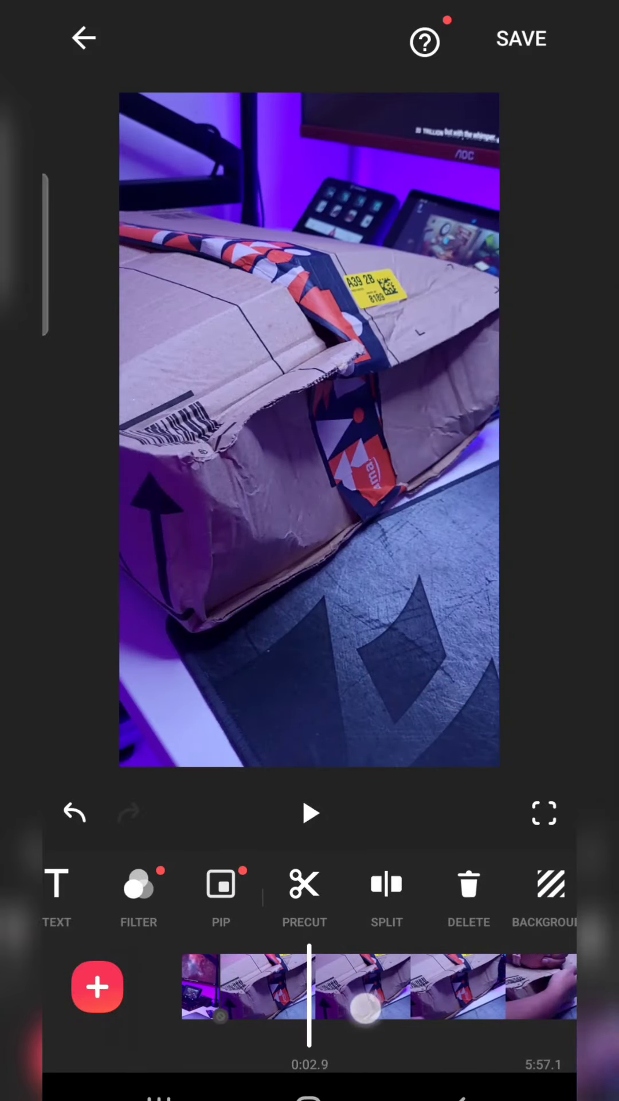
pyautogui.moveTo(431, 990); pyautogui.dragTo(258, 989)
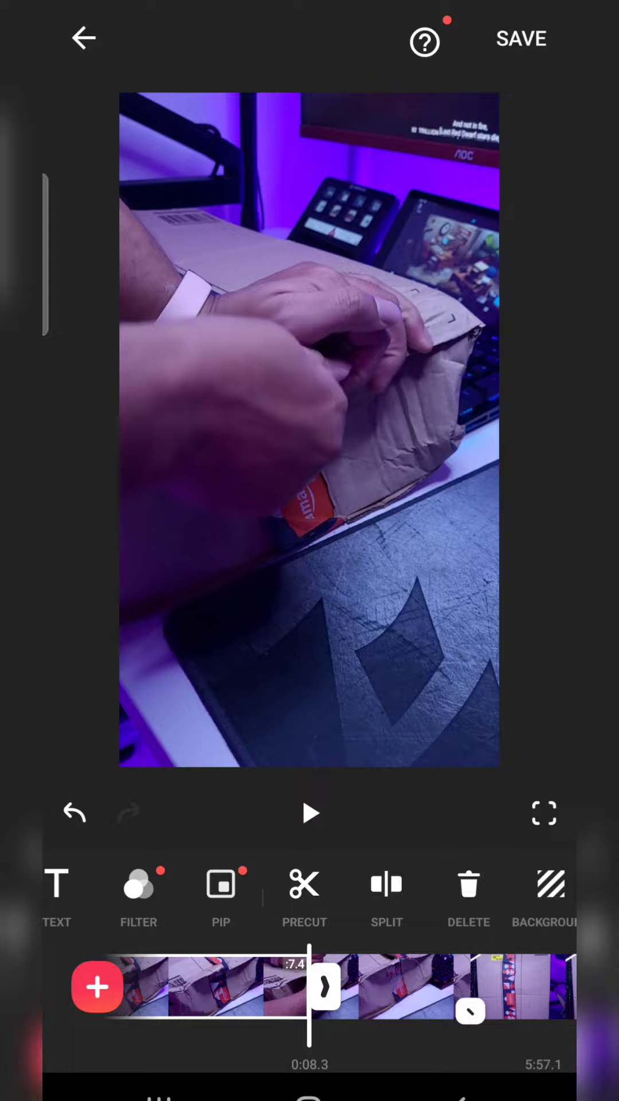
pyautogui.click(469, 895)
# Split the next clip at the playhead and delete the split-off section
pyautogui.click(310, 812)
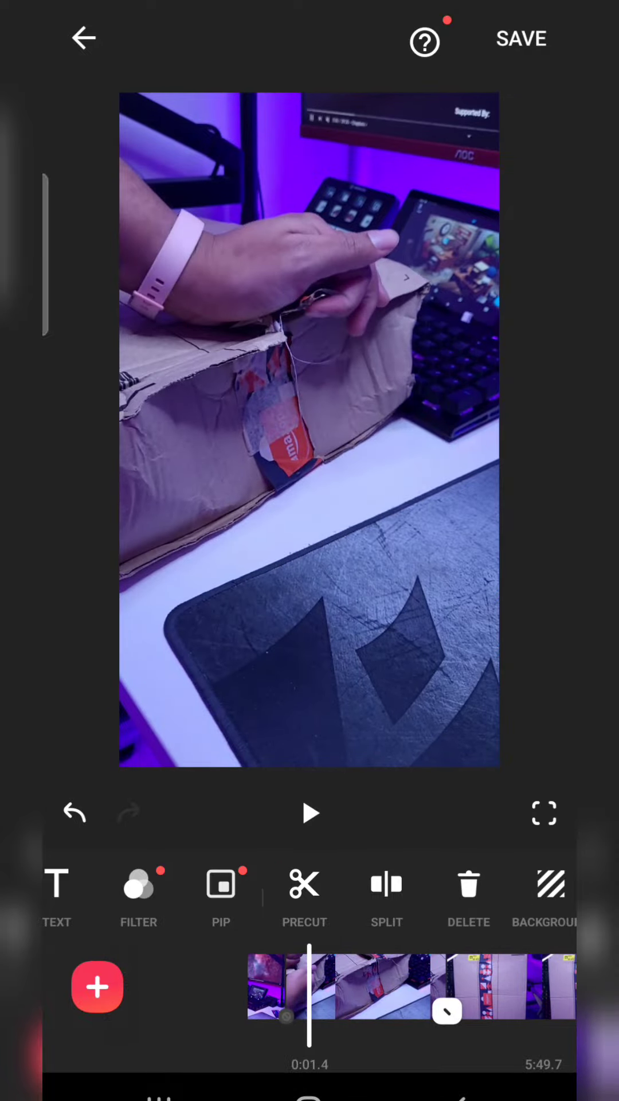
pyautogui.click(386, 884)
pyautogui.click(469, 885)
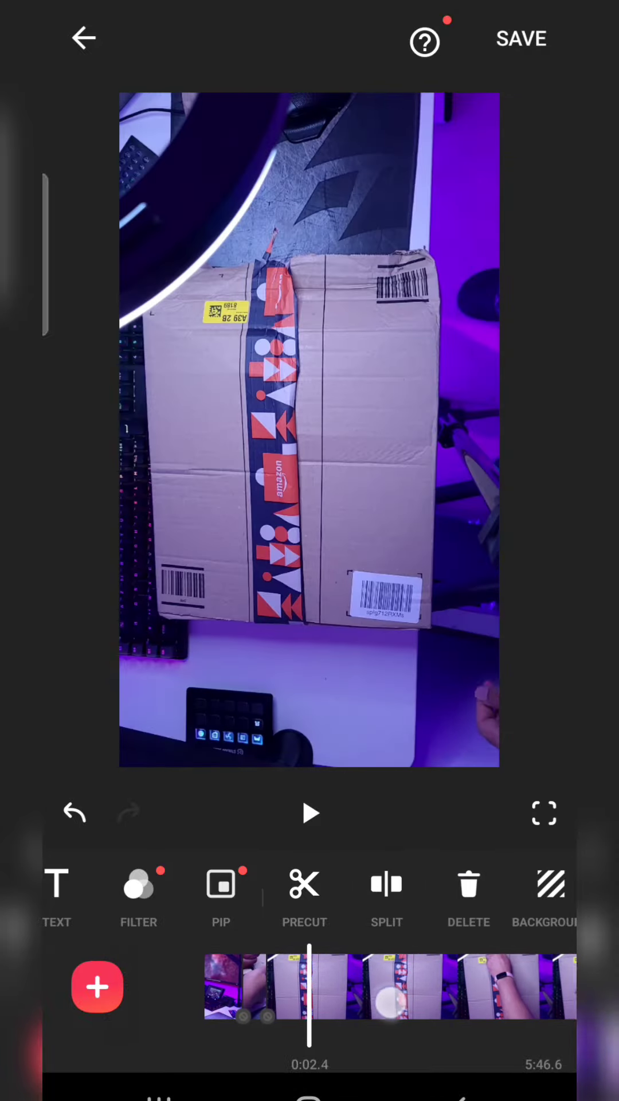
pyautogui.moveTo(482, 989); pyautogui.dragTo(366, 991)
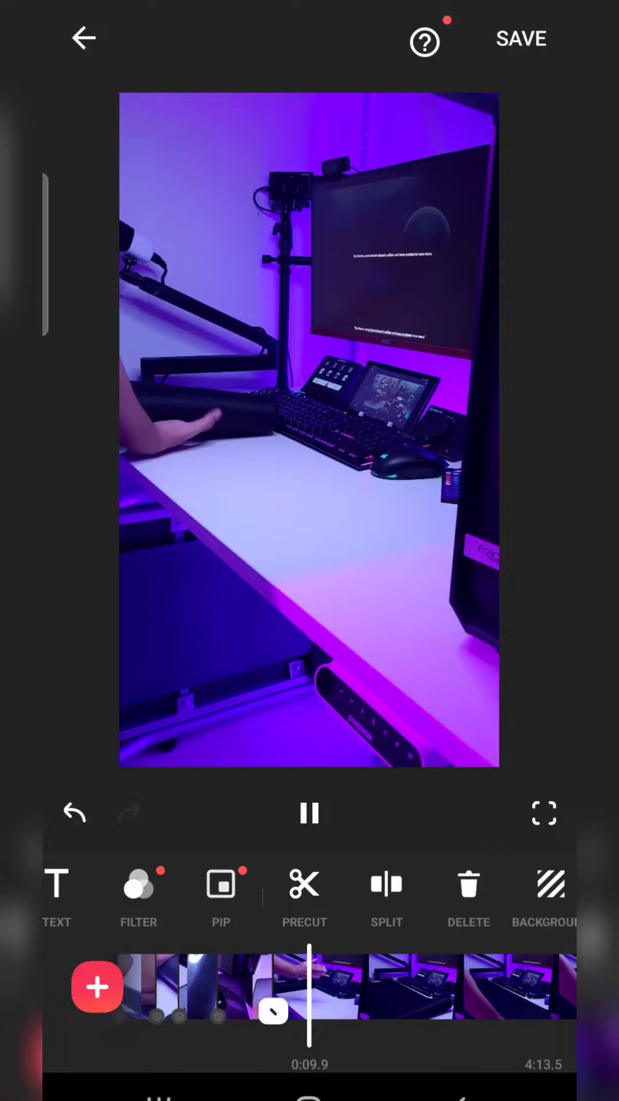